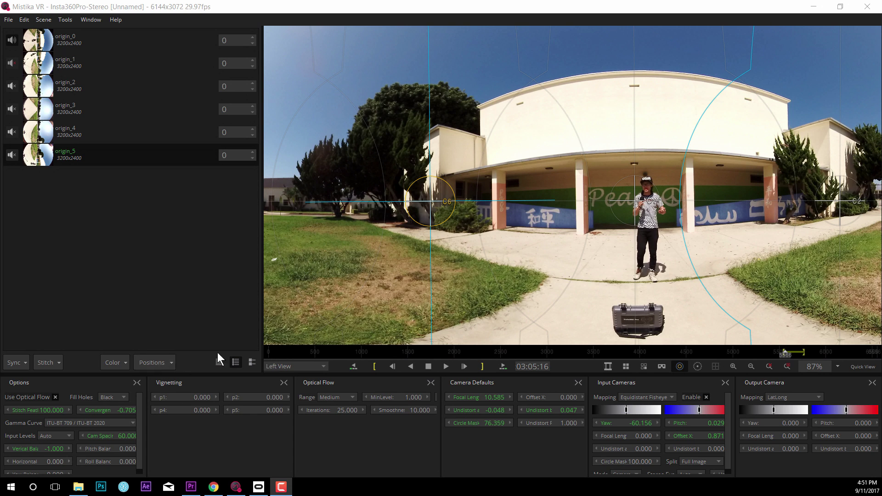
# - Play the clip forward to the presenter at 03:09:11, stop it, and zoom the viewer in
pyautogui.click(785, 355)
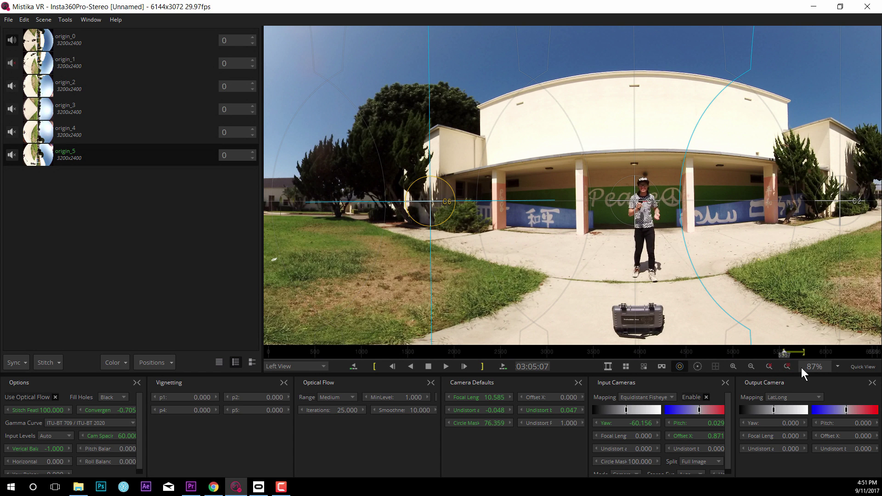
pyautogui.press('l')
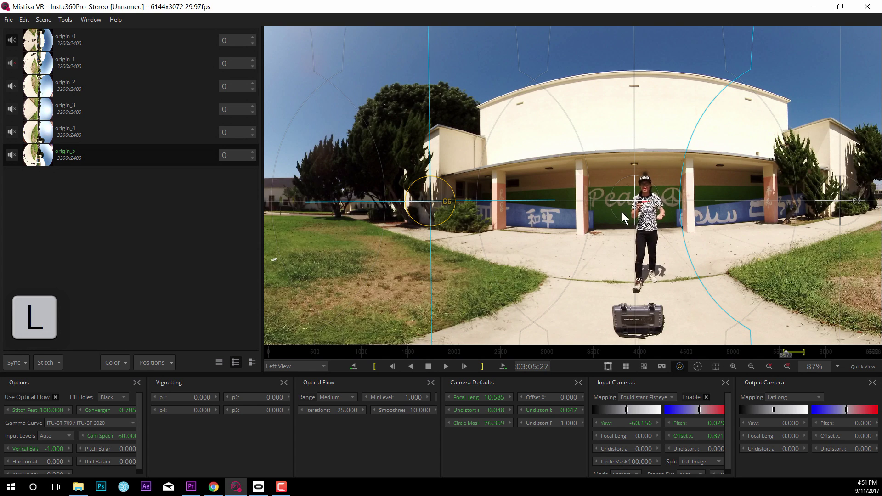
pyautogui.scroll(2, 622, 211)
pyautogui.scroll(1, 643, 225)
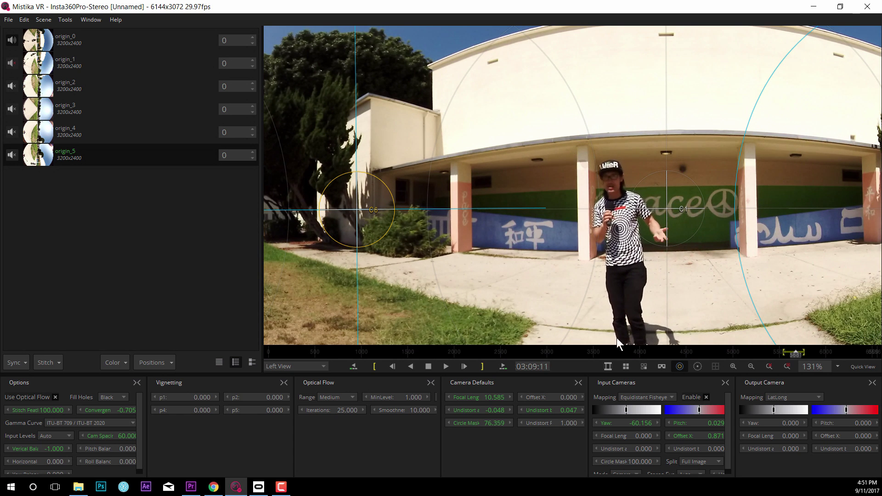
pyautogui.press('k')
pyautogui.scroll(-3, 653, 241)
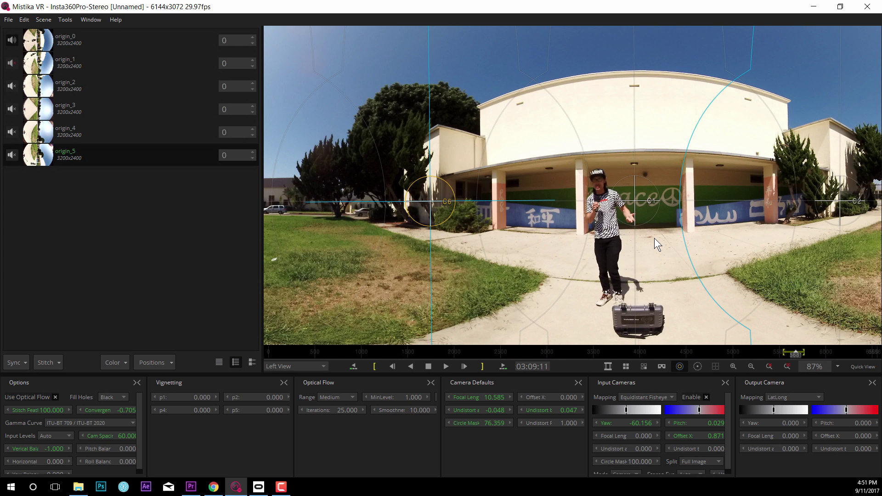
pyautogui.scroll(2, 643, 255)
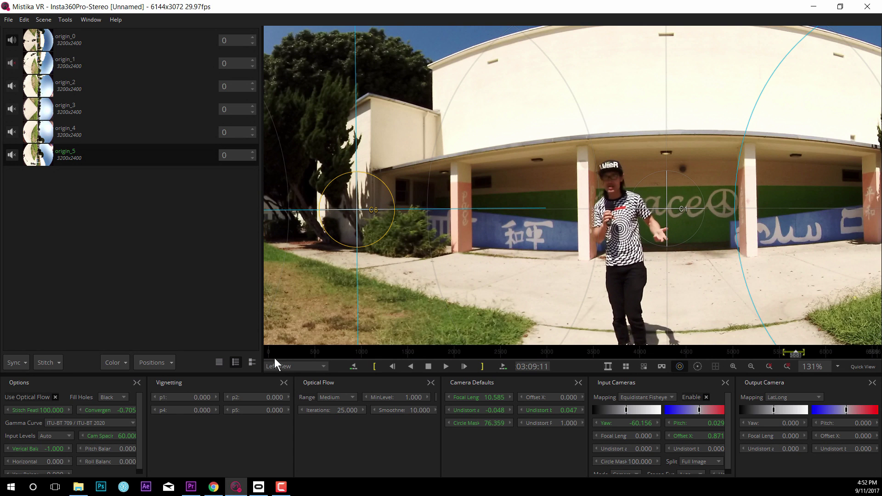
pyautogui.scroll(-1, 272, 362)
# - Preview the stereo as B&W Anaglyph, then switch back to Left View and zoom out
pyautogui.click(289, 367)
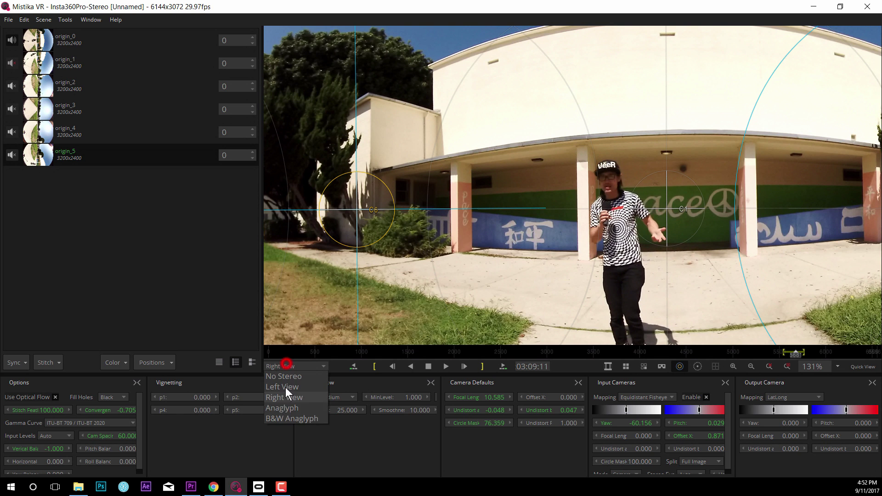
pyautogui.click(282, 418)
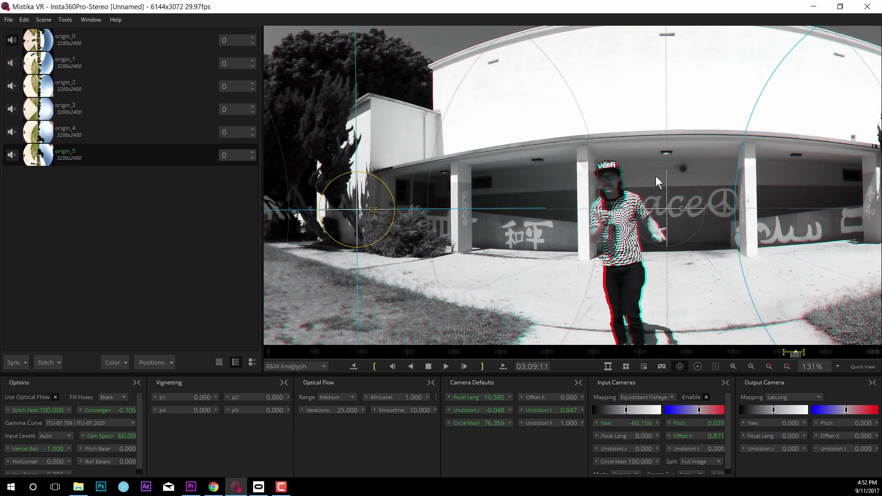
pyautogui.click(290, 365)
pyautogui.click(283, 387)
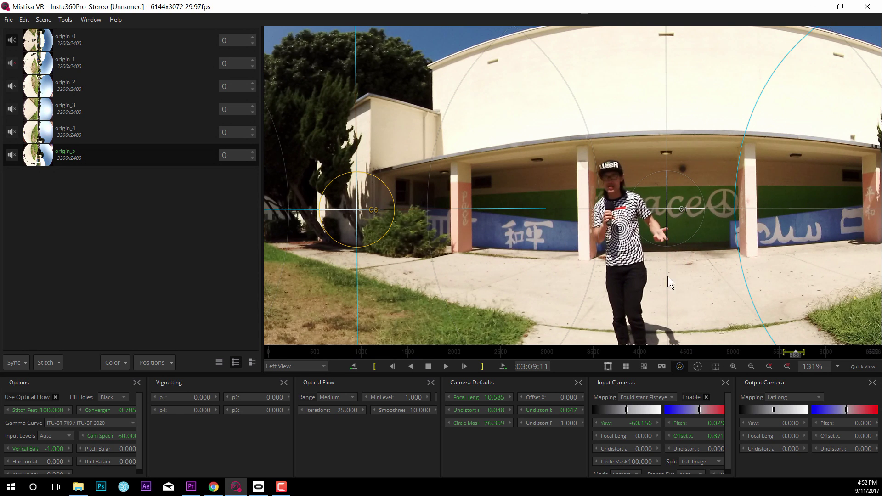
pyautogui.scroll(-3, 630, 299)
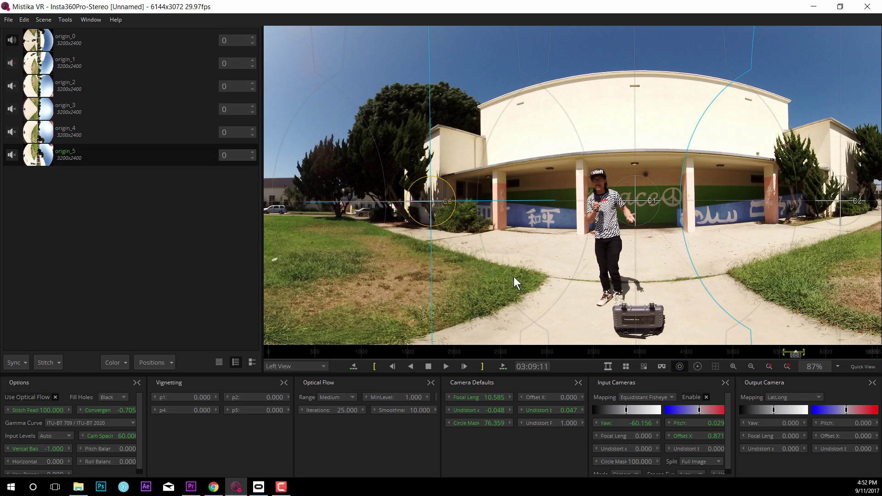
# - Set the view to No Stereo, show the seam lines, and select camera origin_0
pyautogui.click(290, 367)
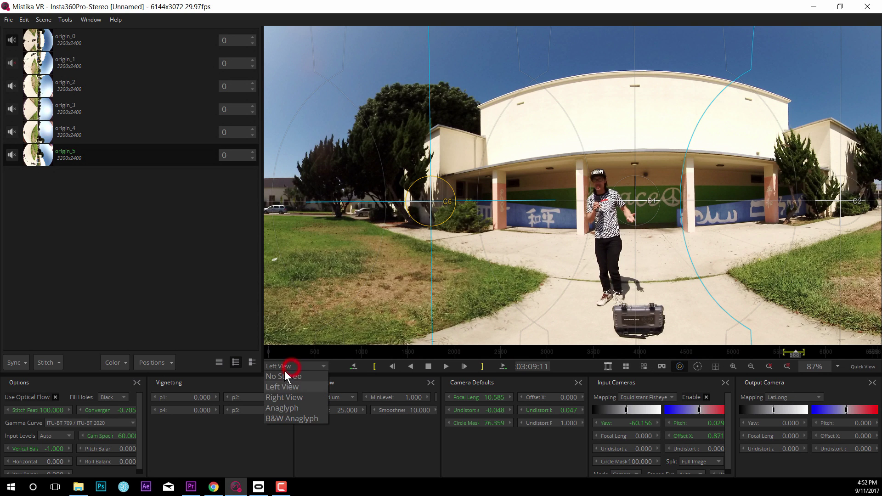
pyautogui.click(283, 374)
pyautogui.click(680, 366)
pyautogui.click(698, 366)
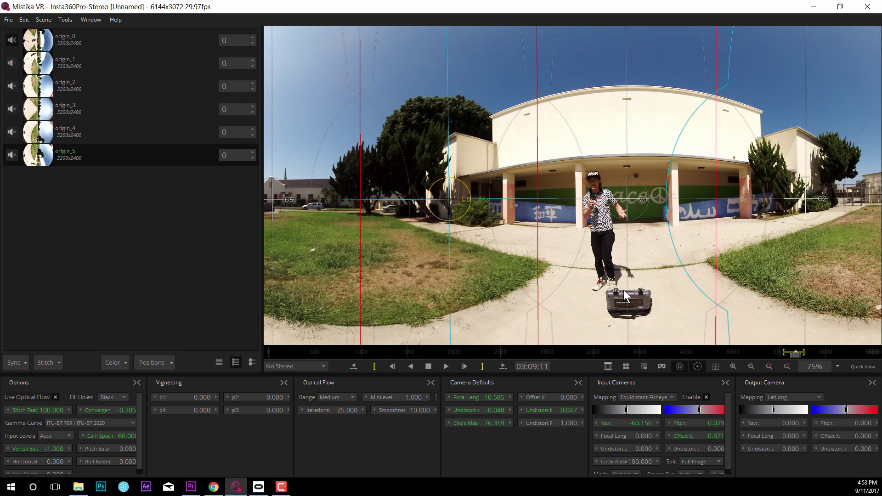
pyautogui.click(603, 247)
pyautogui.scroll(1, 633, 252)
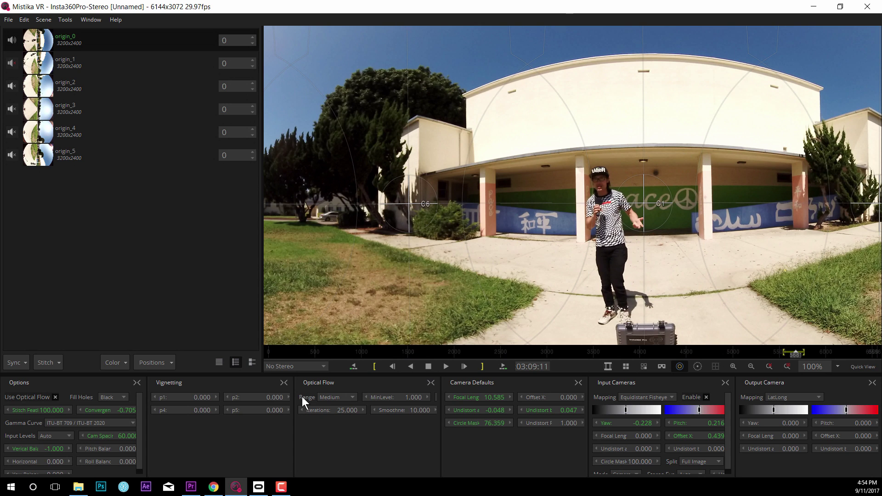
# - Switch the preview to B&W Anaglyph and select camera origin_5 (Yaw -60.156, Offset X 0.871)
pyautogui.click(297, 366)
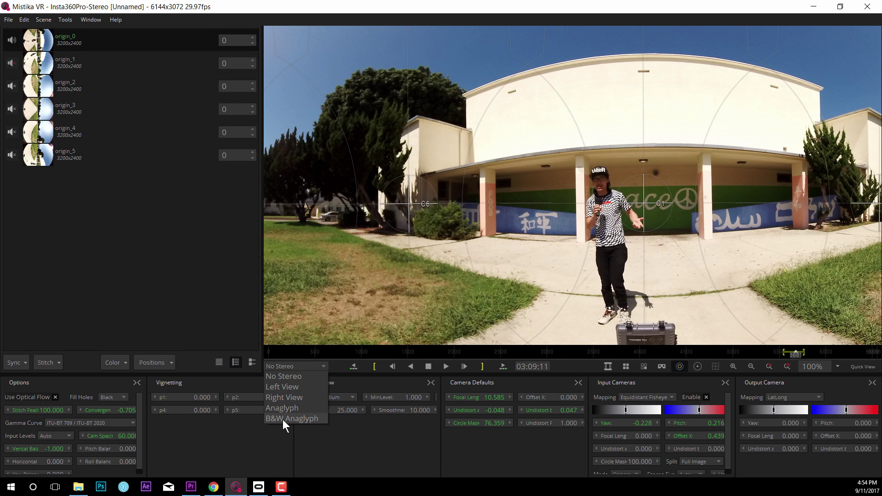
pyautogui.click(283, 419)
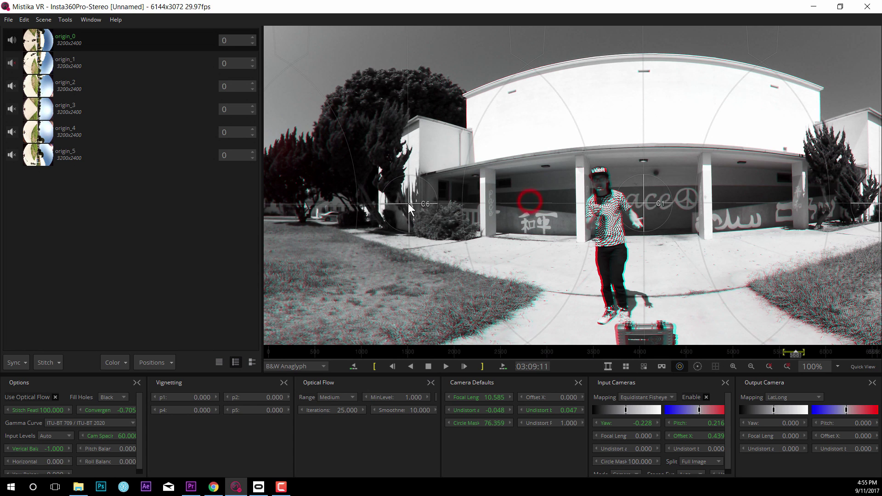
pyautogui.click(68, 156)
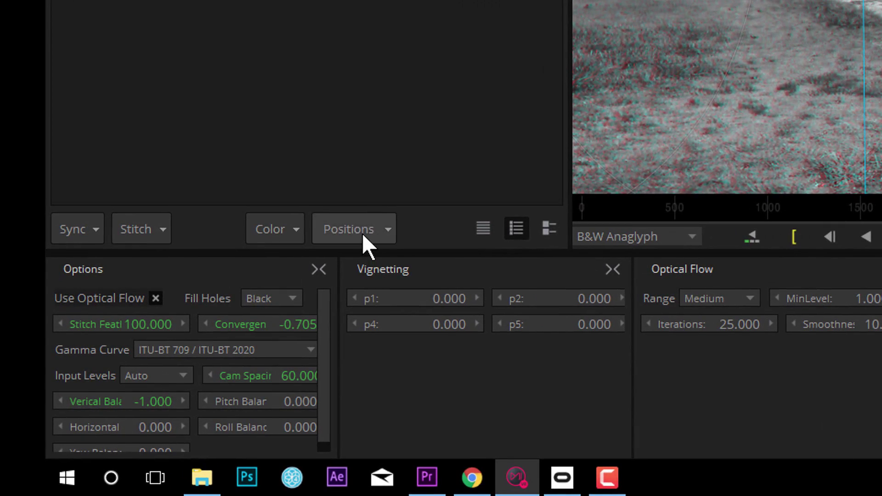
# - Add the P6S stereo edge point from Positions and drag it lower on the wall
pyautogui.click(158, 364)
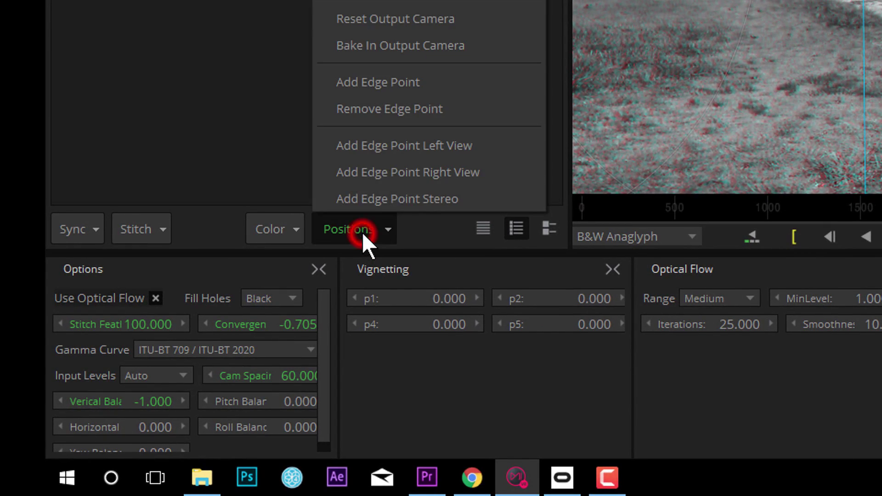
pyautogui.click(383, 198)
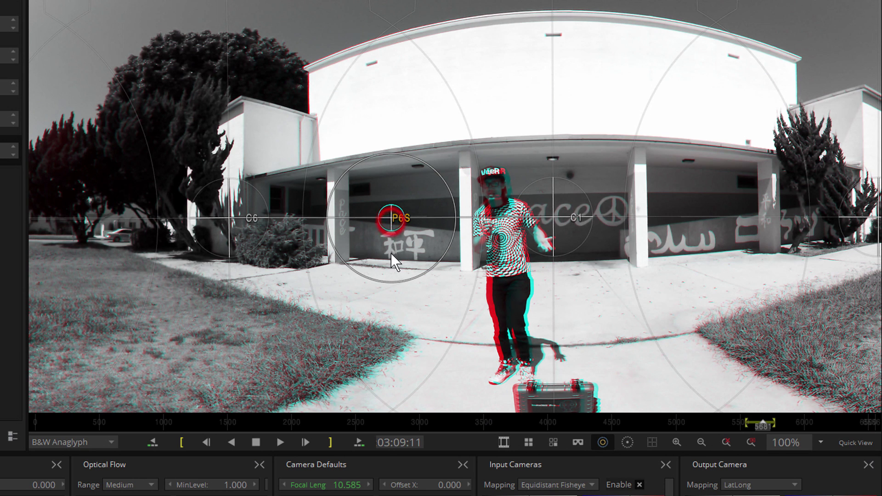
pyautogui.moveTo(391, 254); pyautogui.dragTo(391, 295)
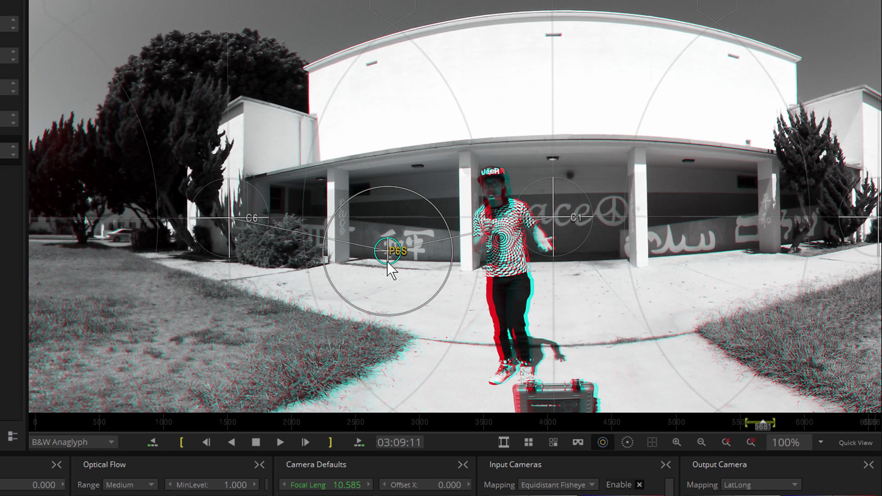
# - Drag the P6S edge point rightward off the wall onto the presenter's chest
pyautogui.moveTo(396, 256); pyautogui.dragTo(398, 256)
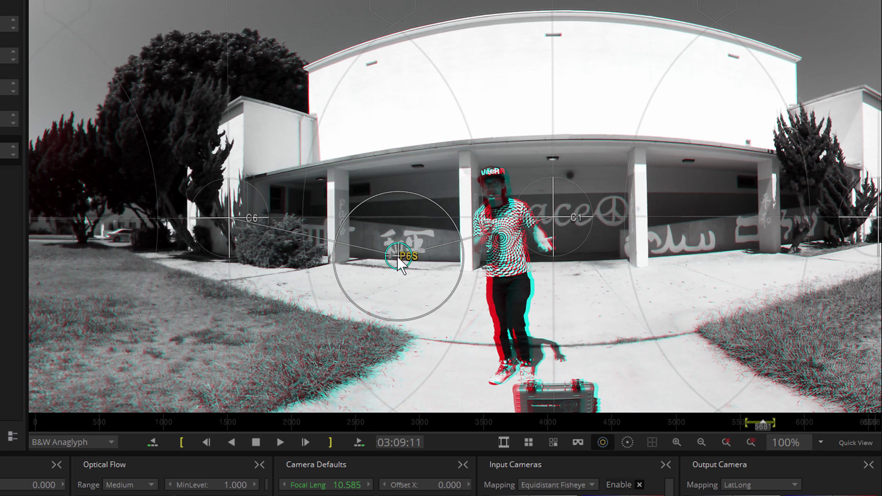
pyautogui.moveTo(398, 258); pyautogui.dragTo(405, 260)
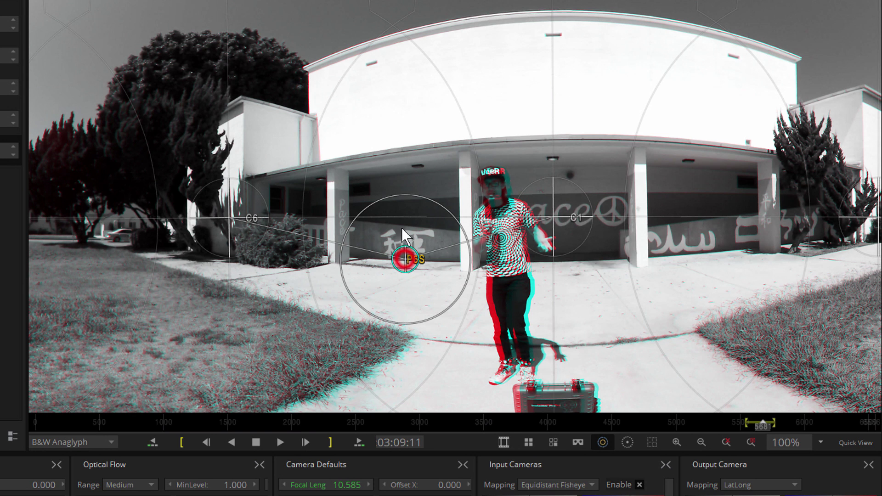
pyautogui.moveTo(405, 260); pyautogui.dragTo(498, 216)
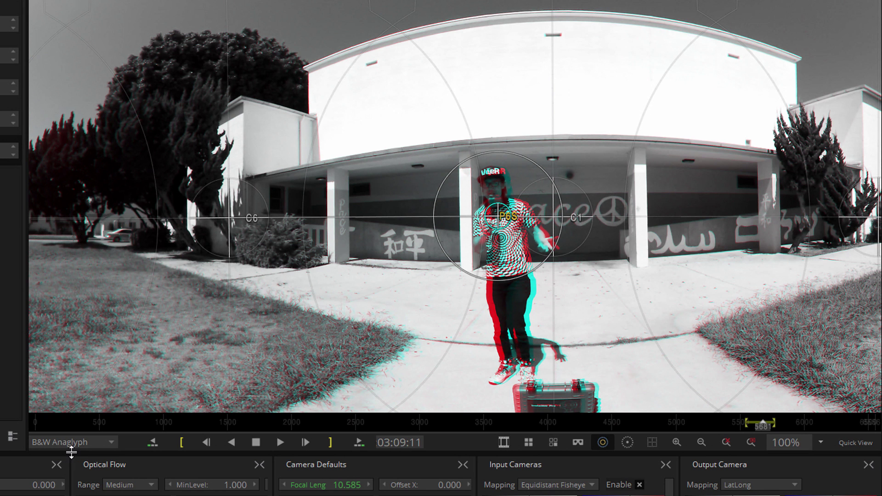
# - Shift P6S beside the presenter's chest and jump back to an earlier frame to inspect the stitch
pyautogui.scroll(3, 71, 448)
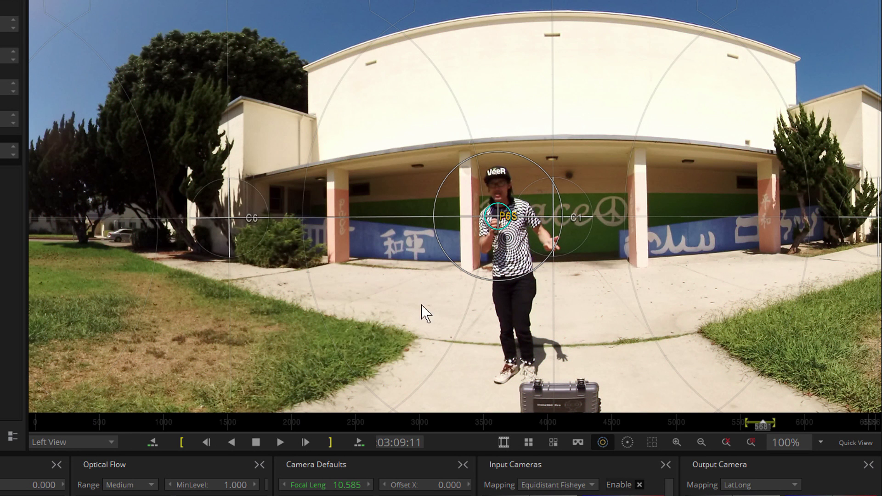
pyautogui.moveTo(494, 216); pyautogui.dragTo(534, 217)
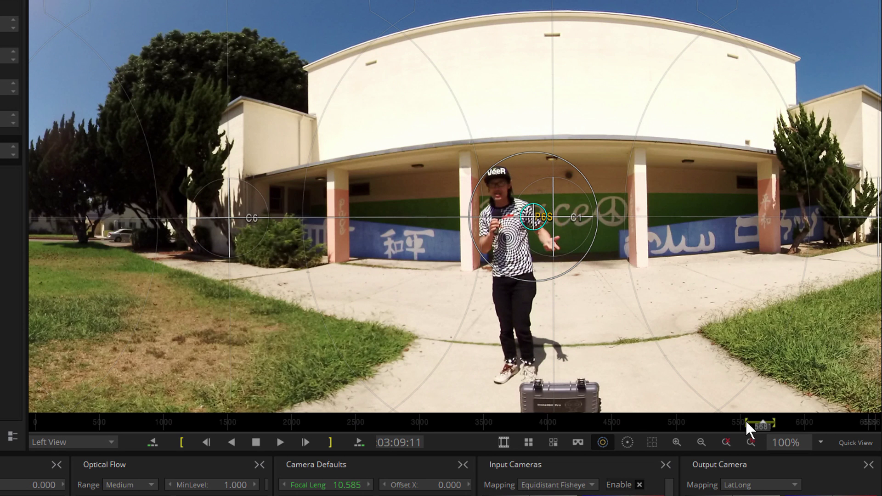
pyautogui.moveTo(746, 422); pyautogui.dragTo(745, 420)
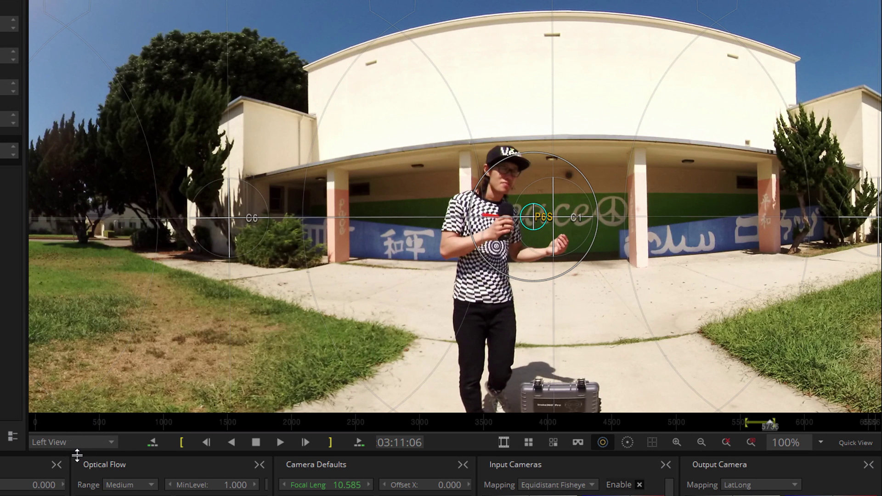
pyautogui.scroll(-1, 74, 442)
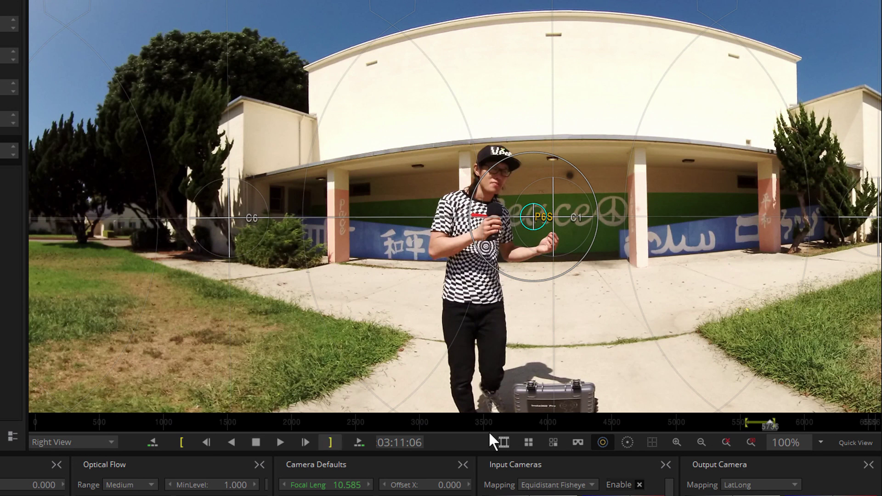
# - Jump back on the timeline and play the shot, stopping at 03:10:13
pyautogui.click(746, 419)
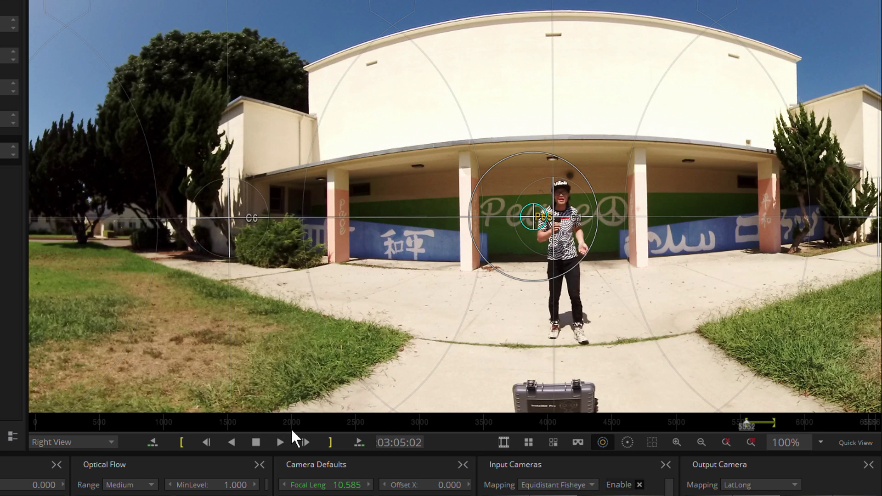
pyautogui.click(280, 442)
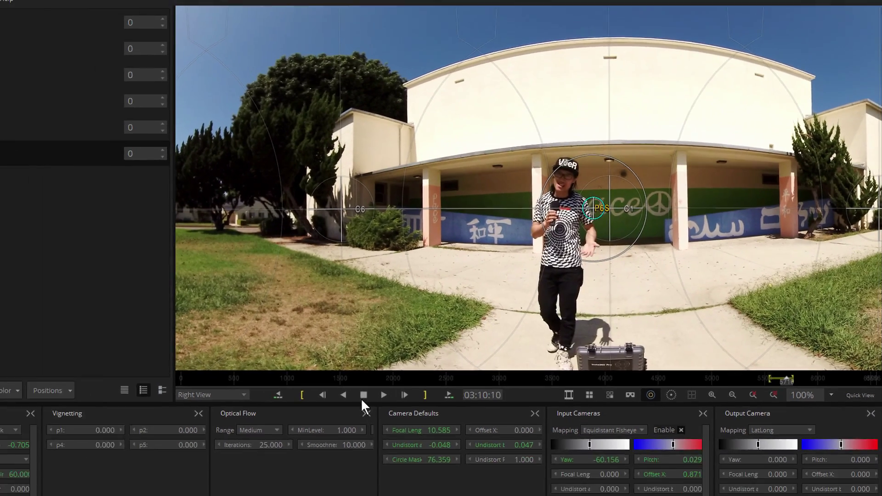
pyautogui.click(257, 441)
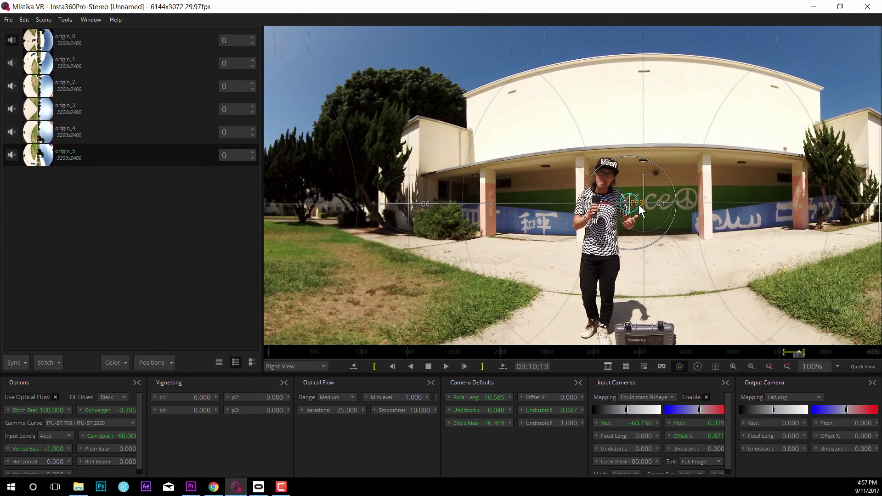
# - Switch the preview of the 03:10:13 frame to B&W Anaglyph
pyautogui.click(173, 362)
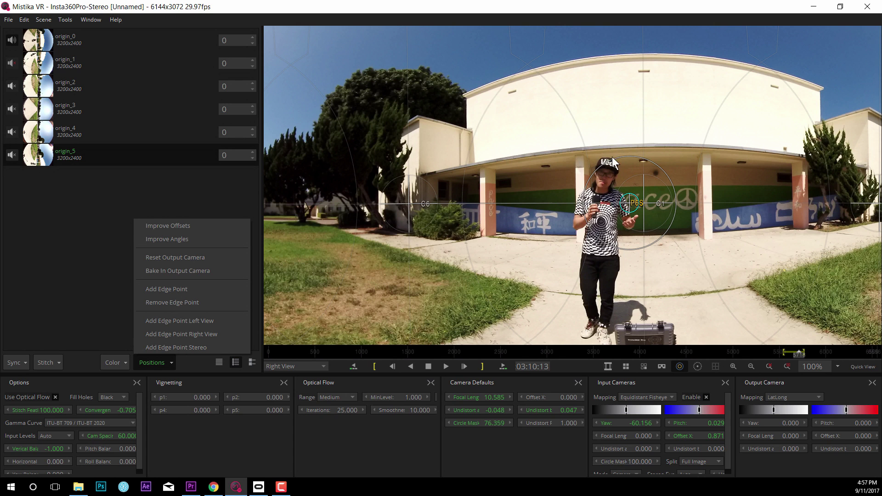
pyautogui.click(291, 363)
pyautogui.click(290, 364)
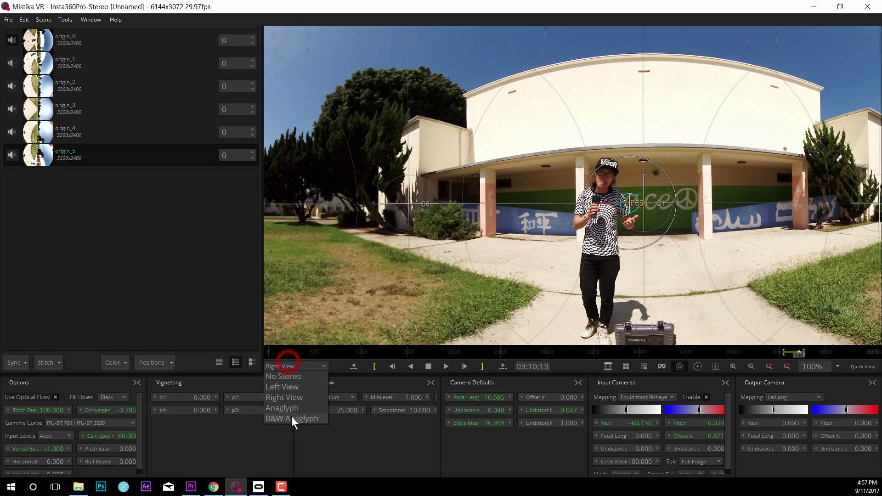
pyautogui.click(289, 416)
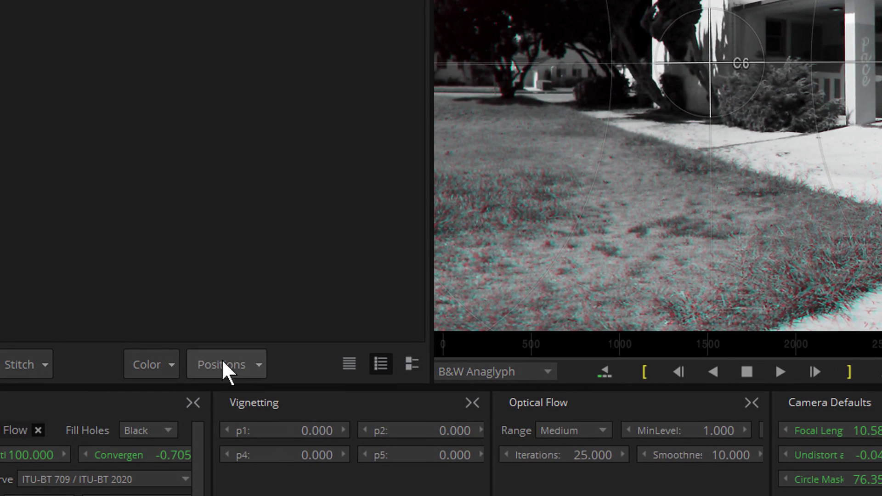
# - Add a stereo edge point from Positions and place it on the presenter
pyautogui.click(151, 363)
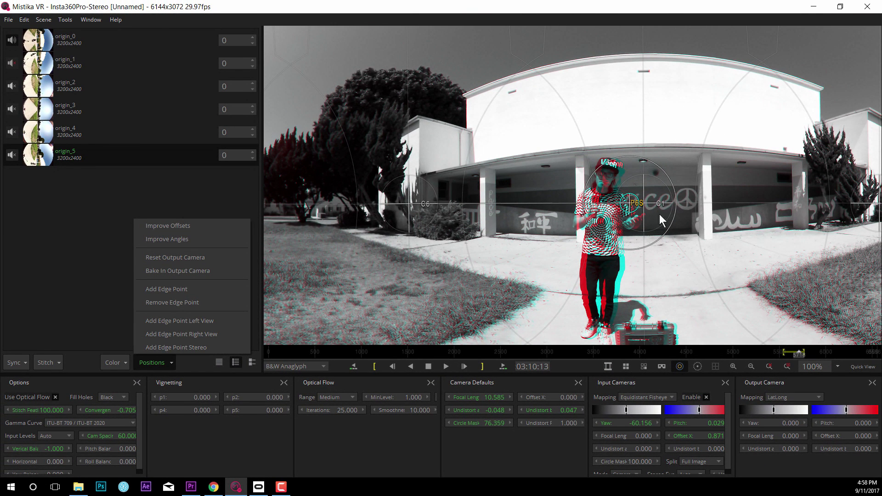
pyautogui.click(634, 202)
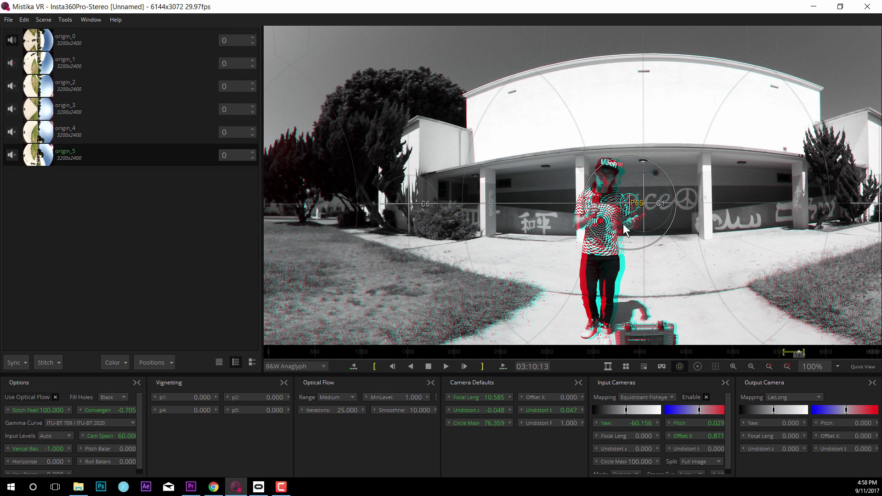
pyautogui.click(154, 363)
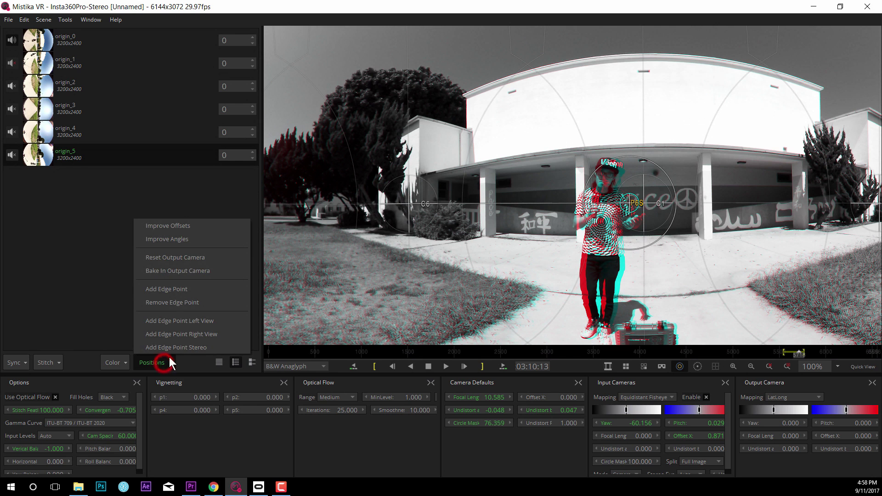
pyautogui.click(646, 205)
pyautogui.click(632, 202)
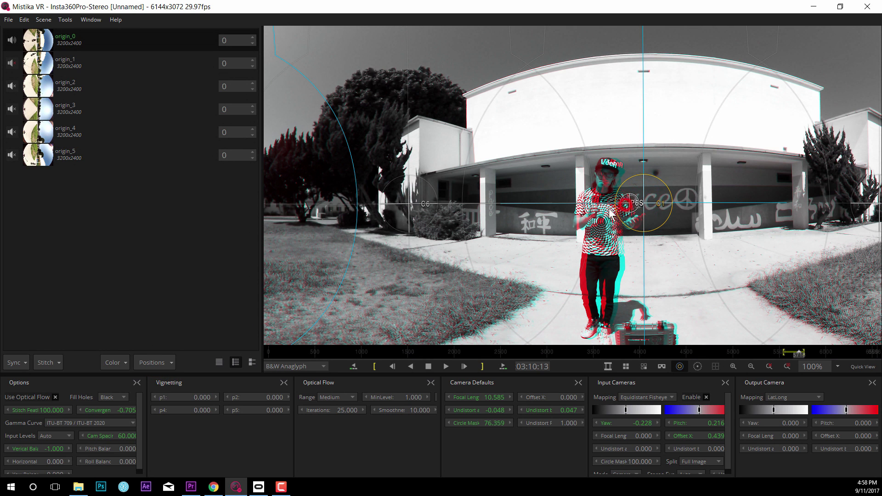
pyautogui.click(631, 203)
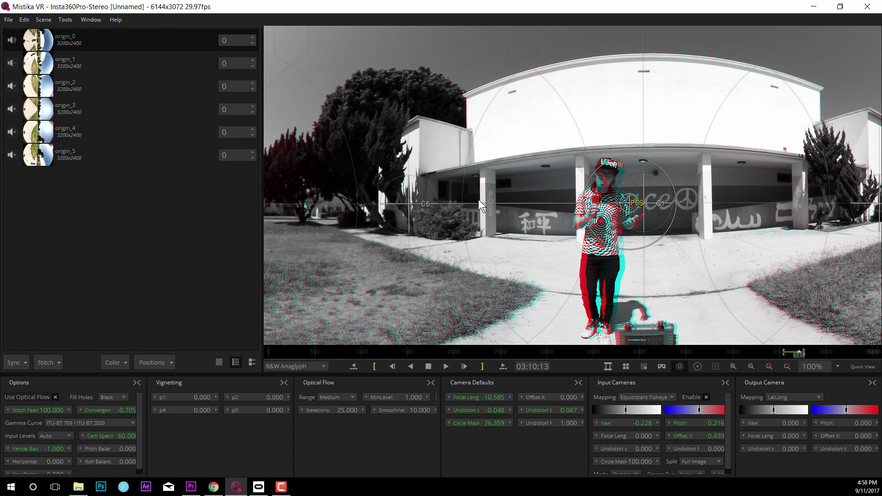
pyautogui.click(8, 20)
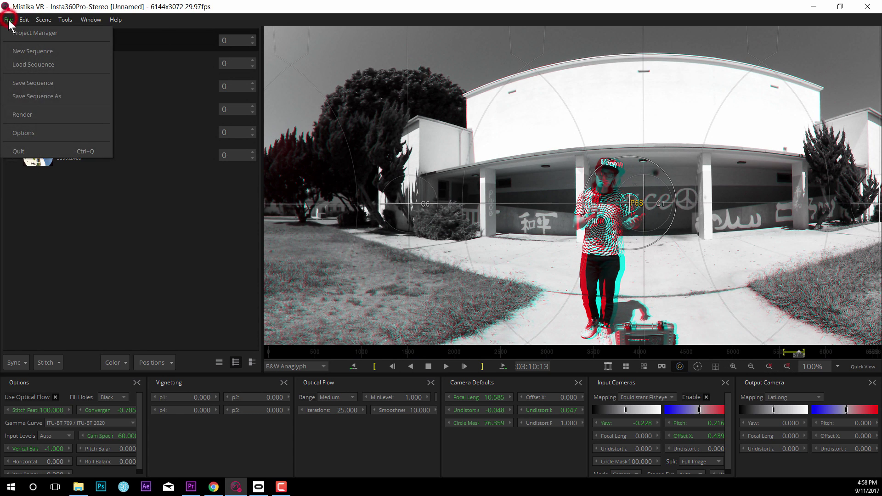
# - Set the render to Quicktime ProRes, MOV ProRes 444 codec and Top/Bottom stereo, then close Export Options
pyautogui.click(26, 118)
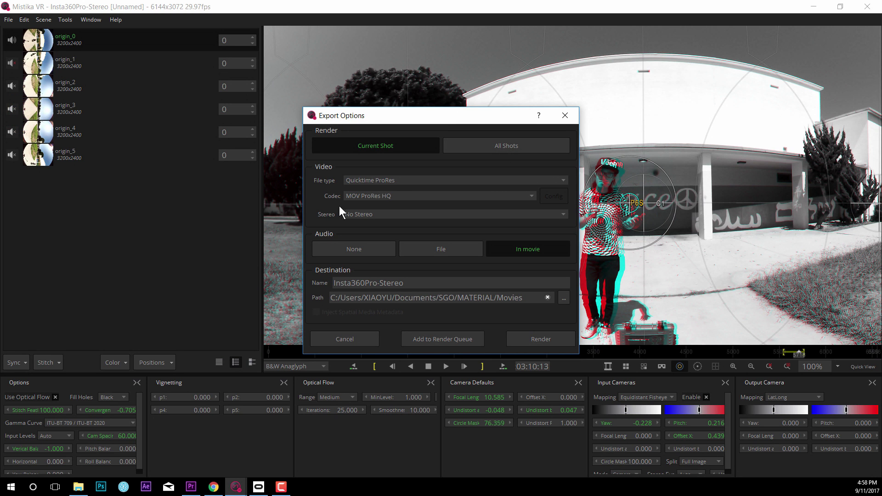
pyautogui.click(391, 181)
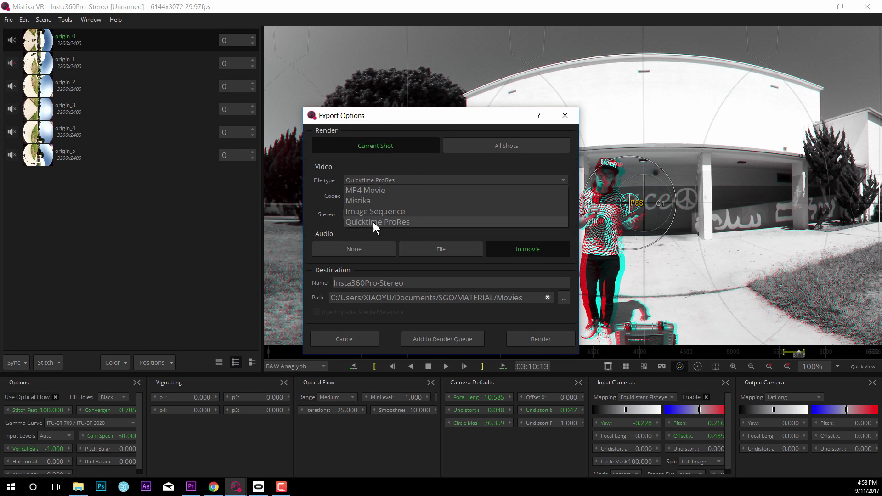
pyautogui.click(387, 222)
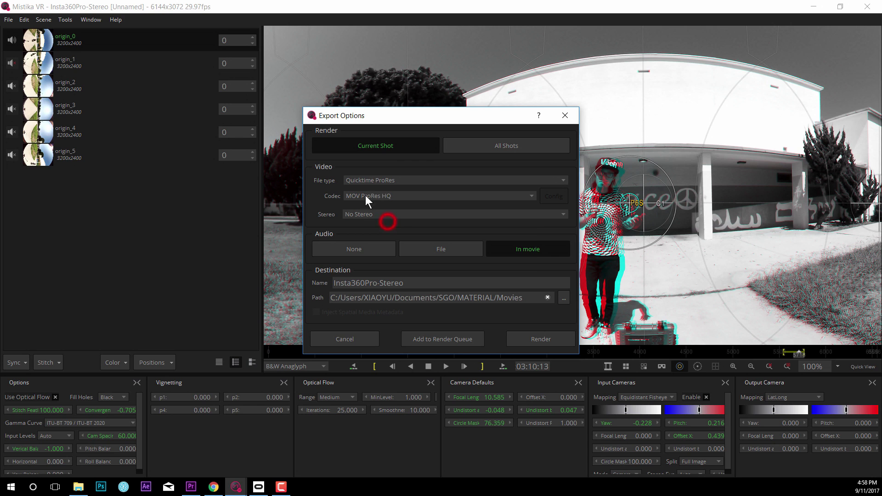
pyautogui.click(379, 196)
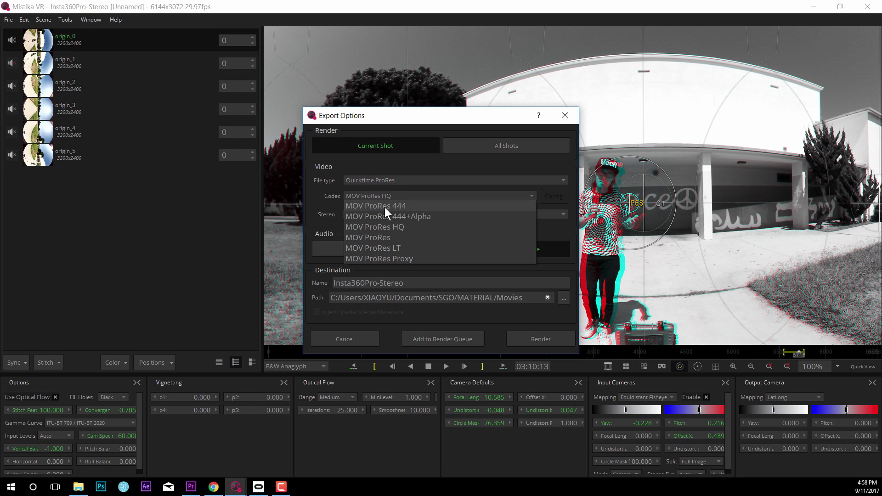
pyautogui.click(382, 206)
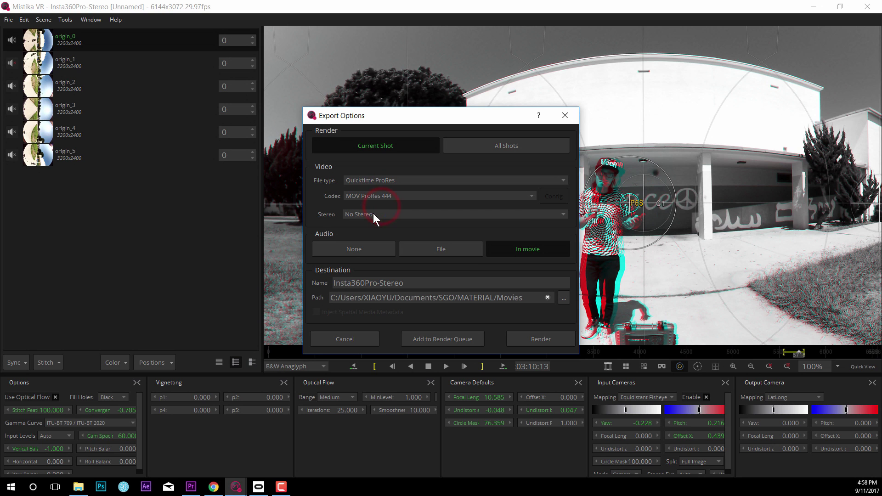
pyautogui.click(372, 214)
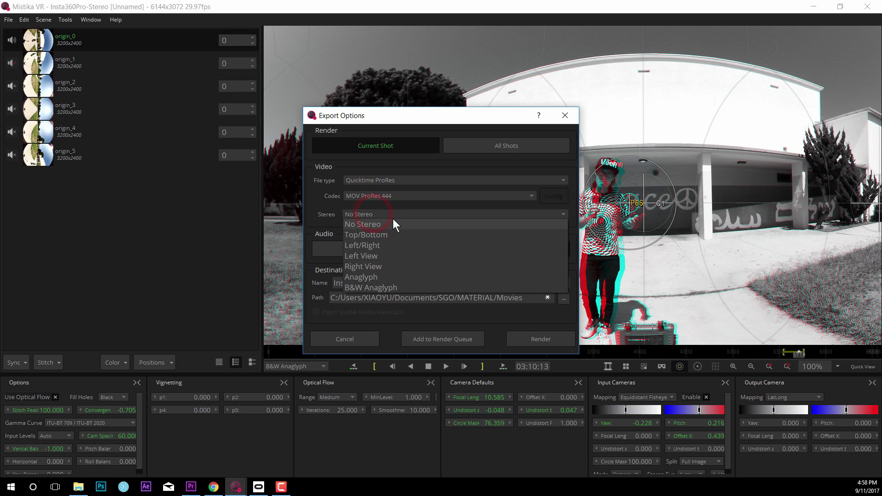
pyautogui.click(357, 235)
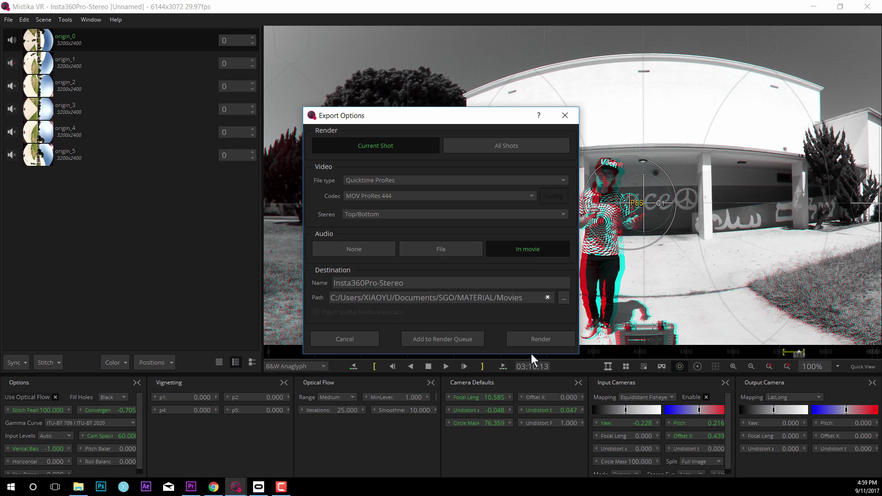
pyautogui.click(566, 117)
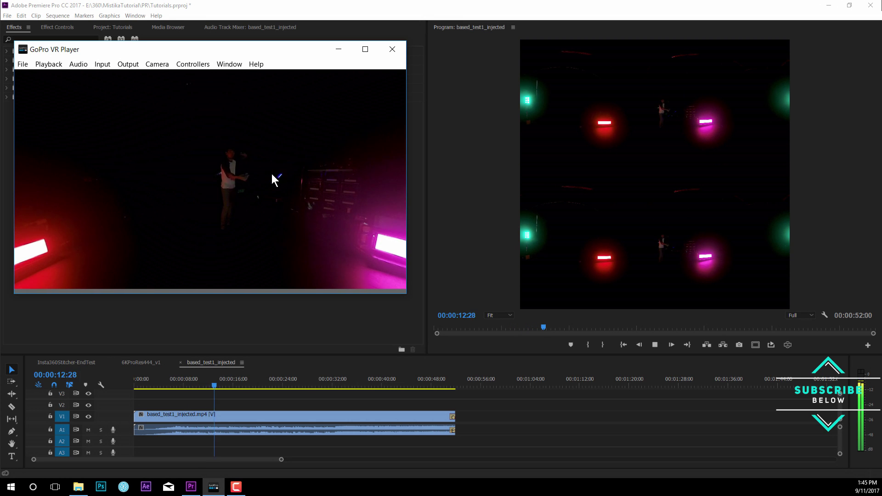
# - Turn the GoPro VR Player view to look around the playing based_test1_injected 360 clip
pyautogui.moveTo(269, 180)
pyautogui.mouseDown()
pyautogui.moveTo(245, 173)
pyautogui.moveTo(271, 169)
pyautogui.moveTo(272, 177)
pyautogui.mouseUp()
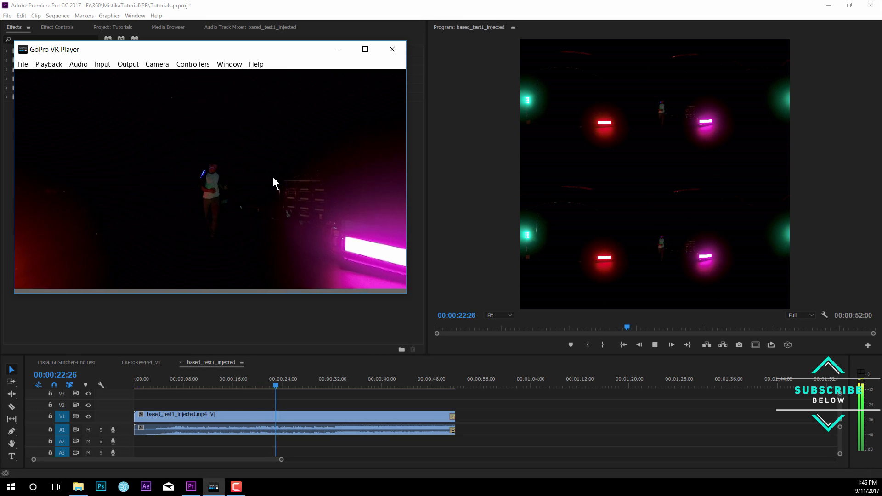